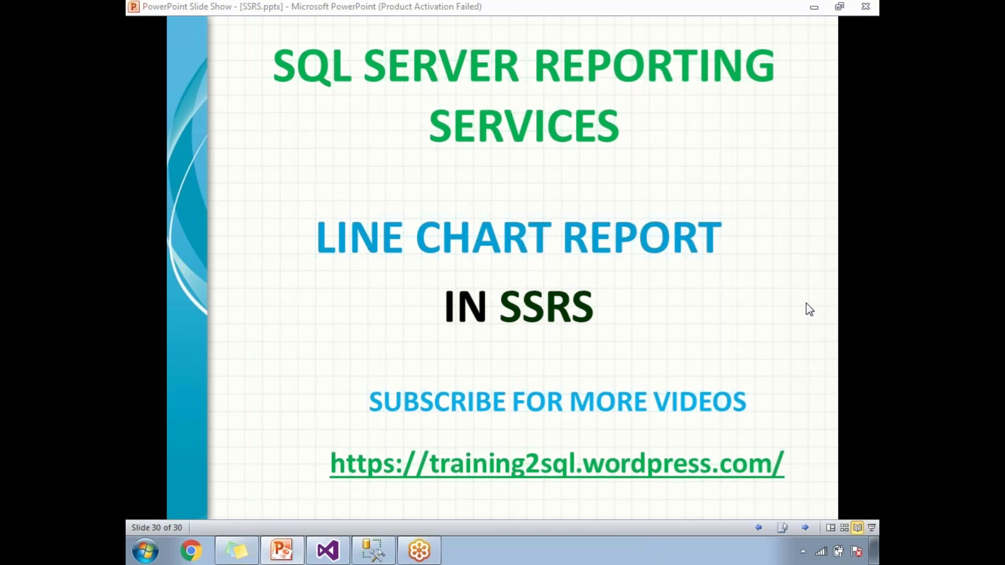
Rerun the SQLQuery2.sql Expendature query in SSMS to get 18 rows sorted by COUNTRYNAME.
{"action": "left_click", "coordinate": [375, 554]}
{"action": "left_click", "coordinate": [351, 87]}
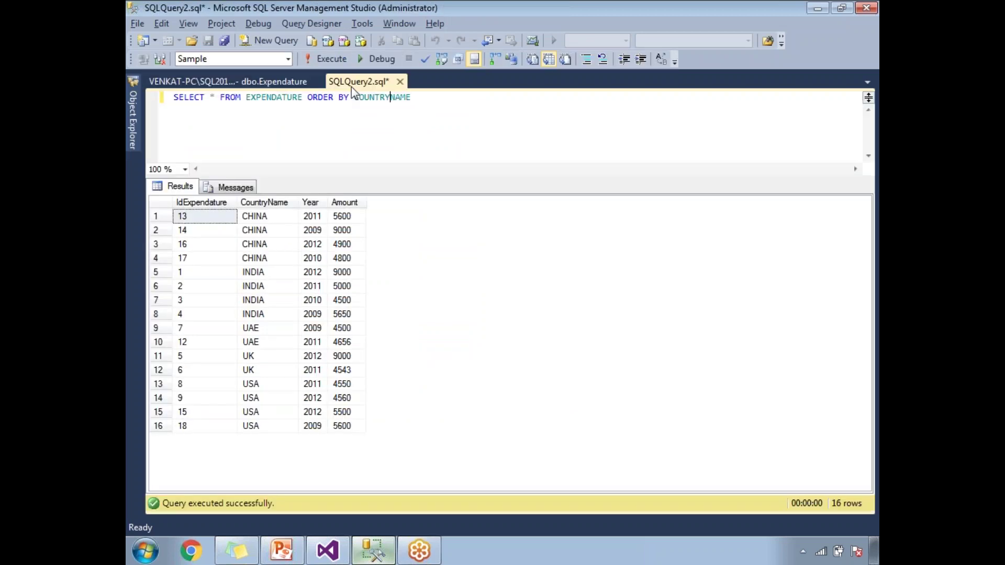
{"action": "left_click", "coordinate": [352, 138]}
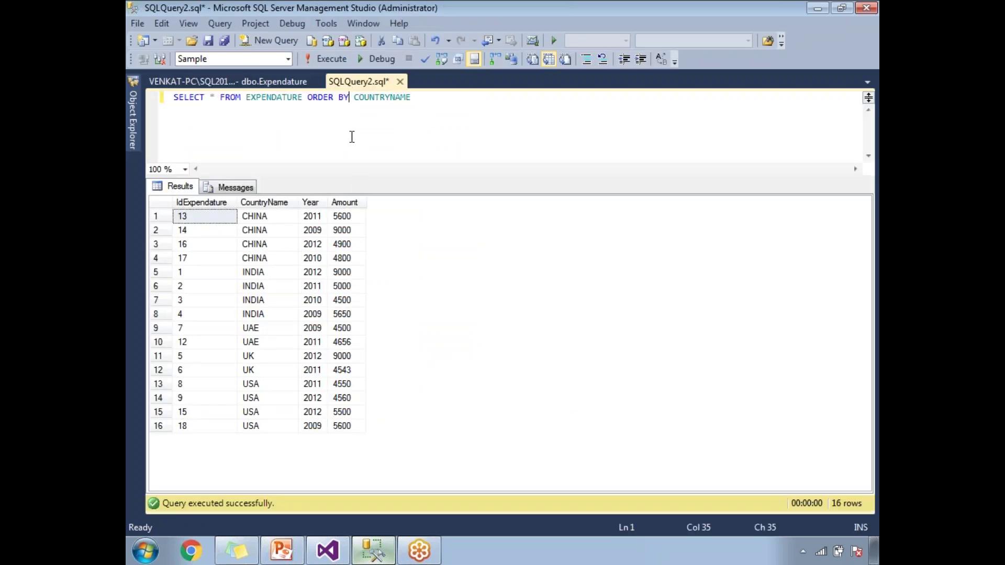
{"action": "key", "text": "F5"}
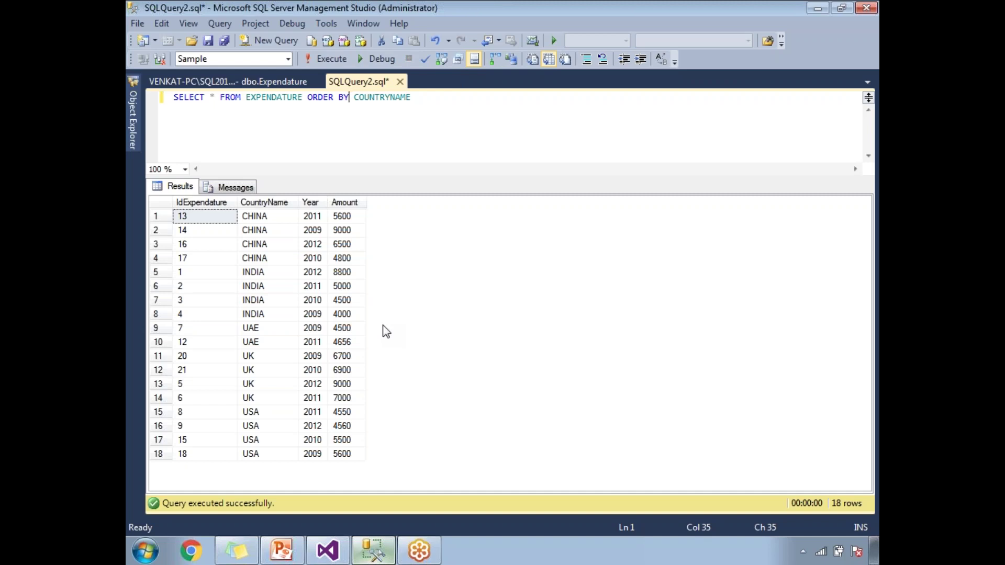
Add a basic Line chart from the Toolbox to the AreaChart.rdl report body.
{"action": "left_click", "coordinate": [330, 554]}
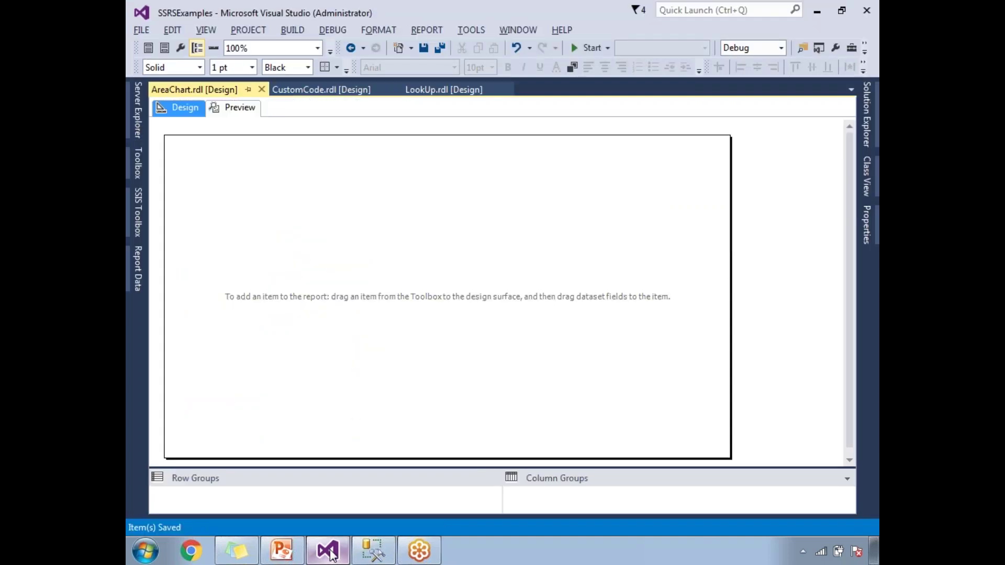
{"action": "left_click", "coordinate": [138, 162]}
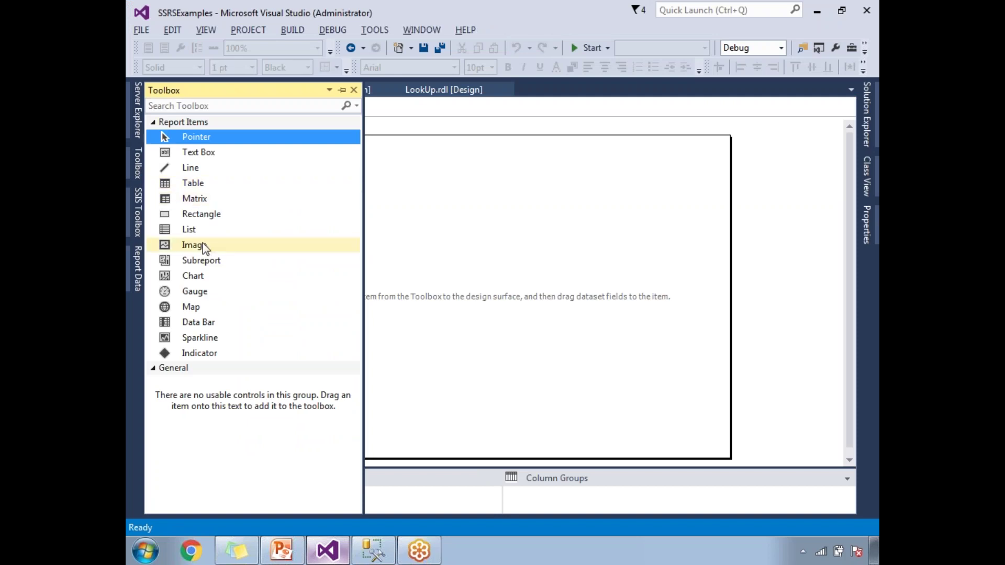
{"action": "left_click_drag", "start_coordinate": [194, 275], "coordinate": [419, 235]}
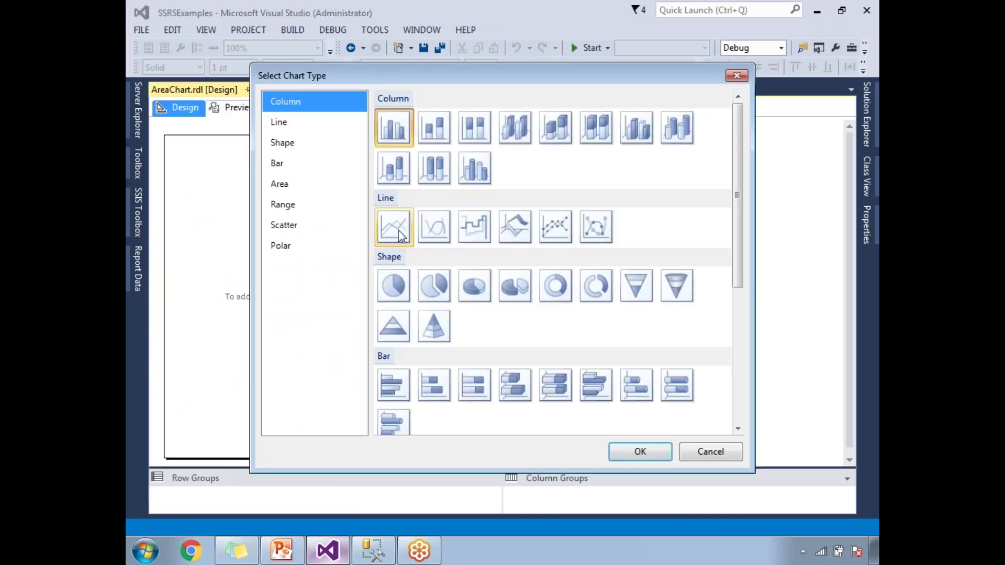
{"action": "left_click", "coordinate": [397, 230]}
{"action": "left_click", "coordinate": [632, 453]}
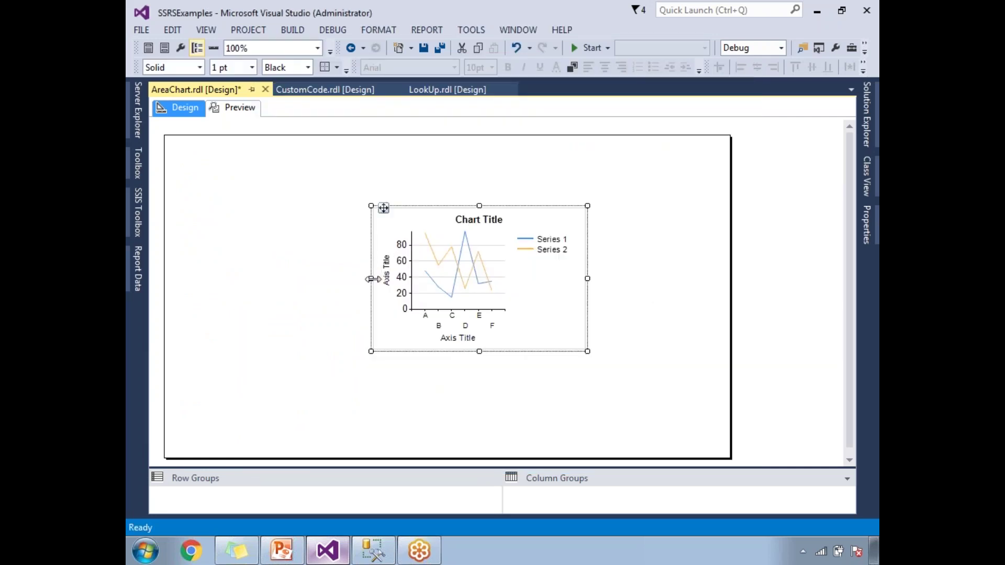
Stretch the chart left, upward and down-right so it fills most of the body.
{"action": "left_click_drag", "start_coordinate": [372, 279], "coordinate": [176, 221]}
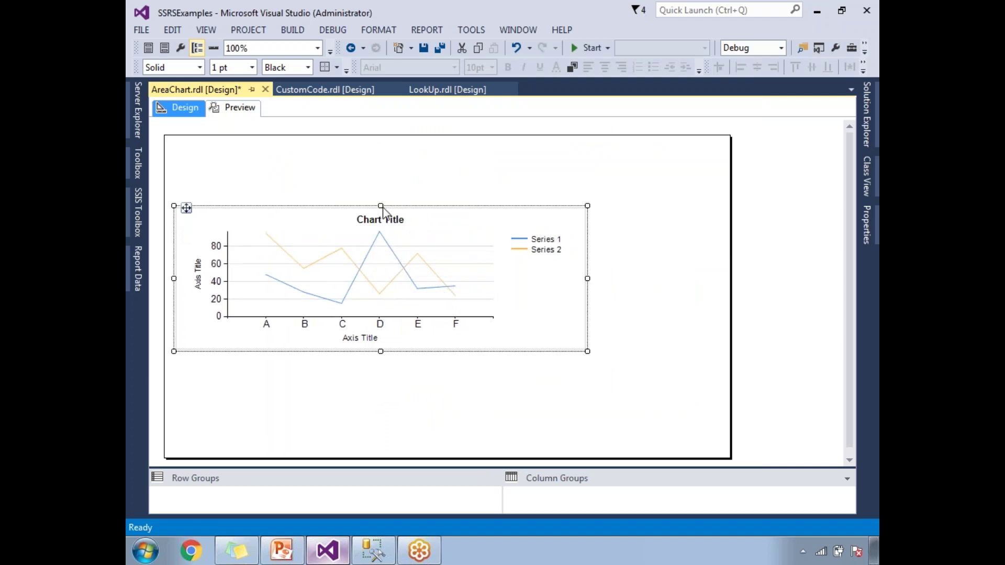
{"action": "left_click_drag", "start_coordinate": [381, 205], "coordinate": [380, 143]}
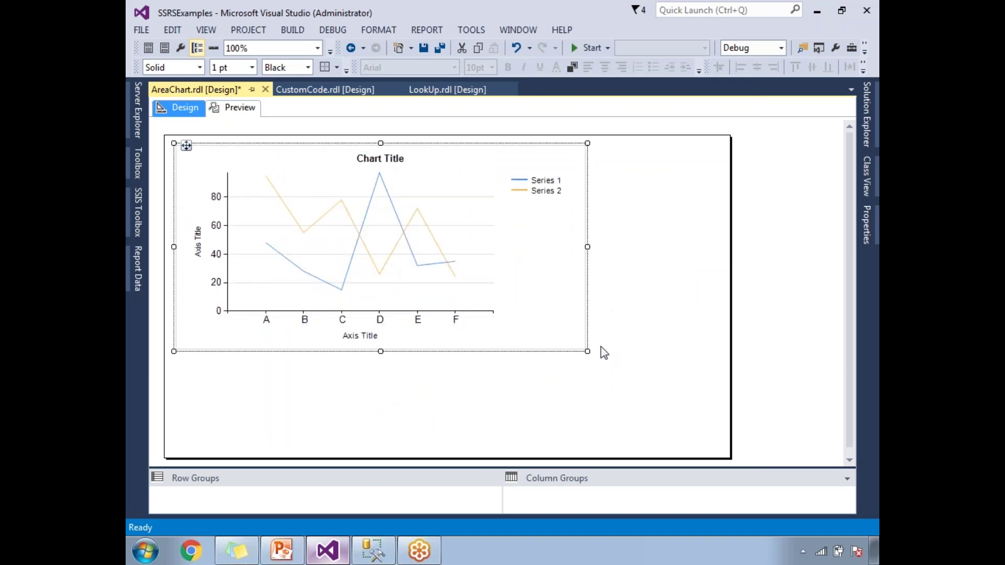
{"action": "left_click_drag", "start_coordinate": [588, 352], "coordinate": [722, 449]}
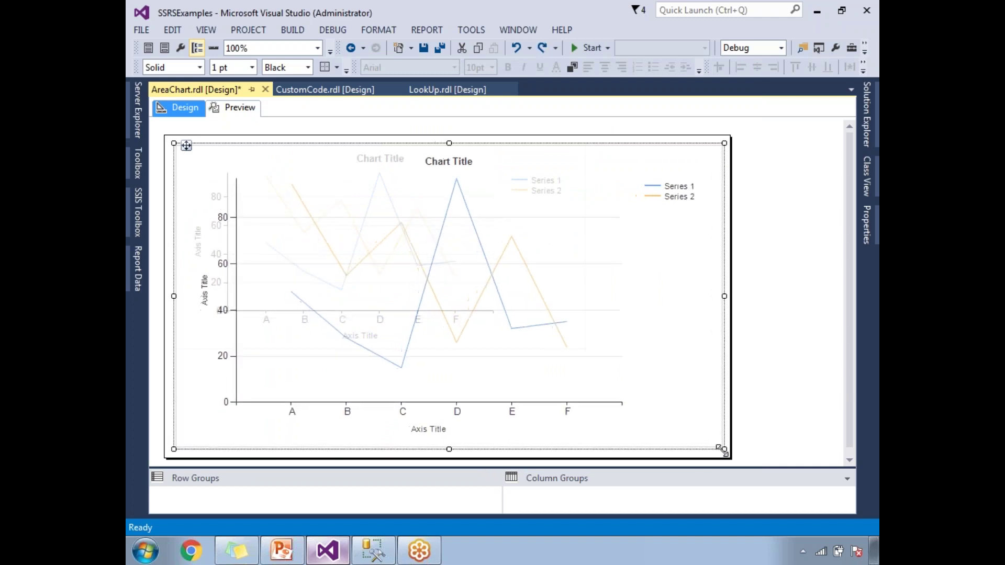
Bold the horizontal axis labels, vertical axis labels and legend entries, then save AreaChart.rdl.
{"action": "left_click", "coordinate": [357, 413]}
{"action": "key", "text": "ctrl+b"}
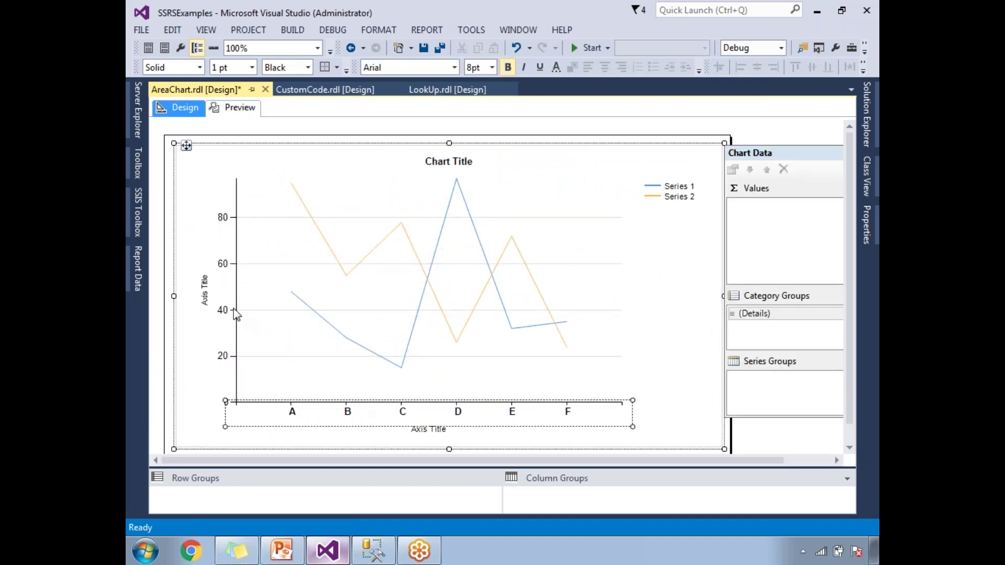
{"action": "left_click", "coordinate": [226, 310]}
{"action": "key", "text": "ctrl+b"}
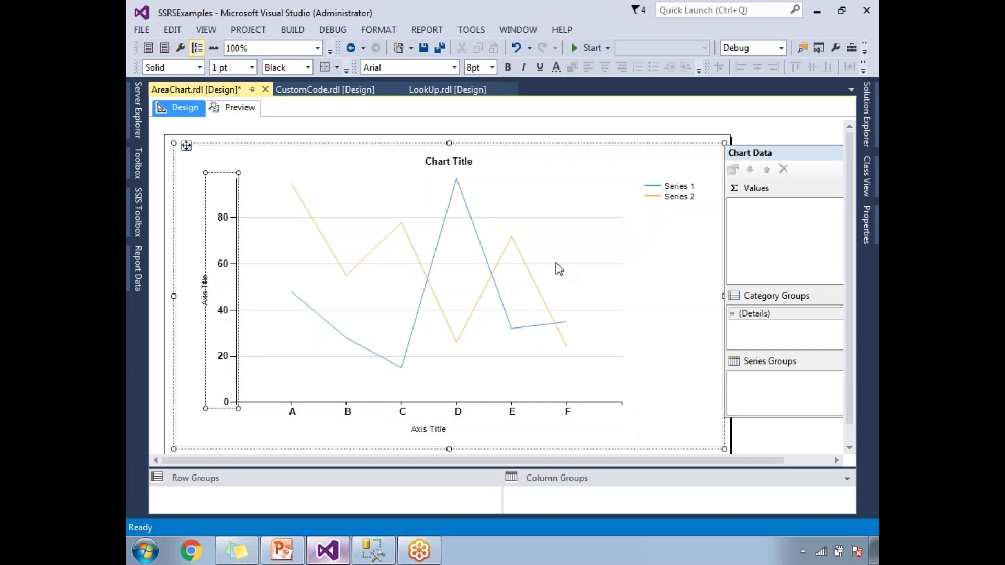
{"action": "left_click", "coordinate": [655, 196]}
{"action": "key", "text": "ctrl+b"}
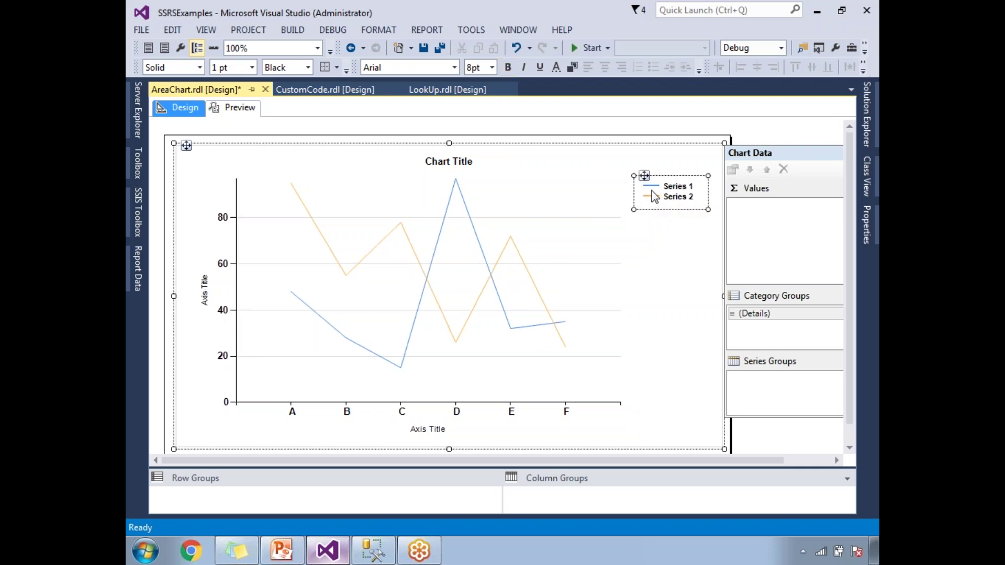
{"action": "key", "text": "ctrl+s"}
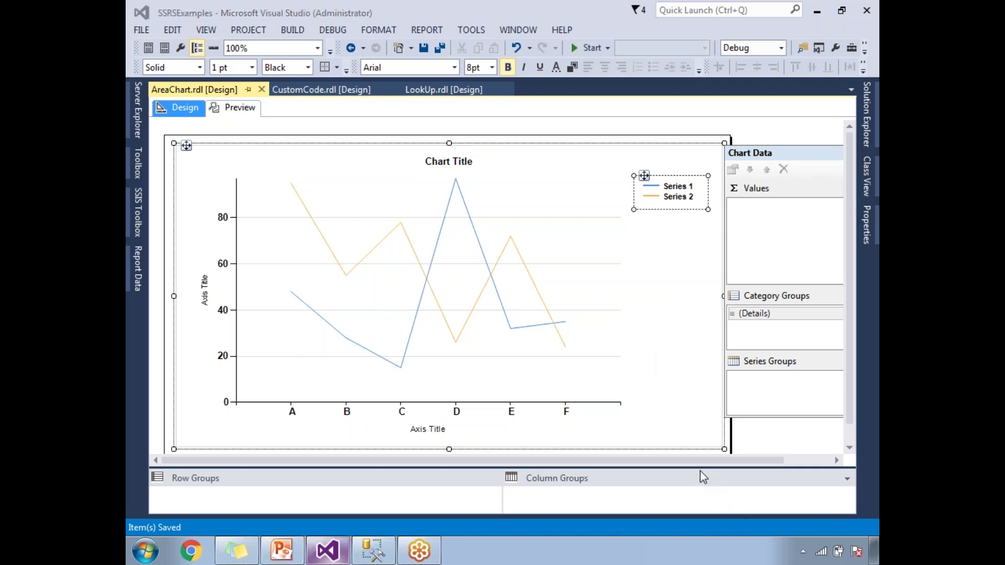
Plot Sum(Amount) as the chart's values.
{"action": "left_click_drag", "start_coordinate": [688, 462], "coordinate": [735, 457]}
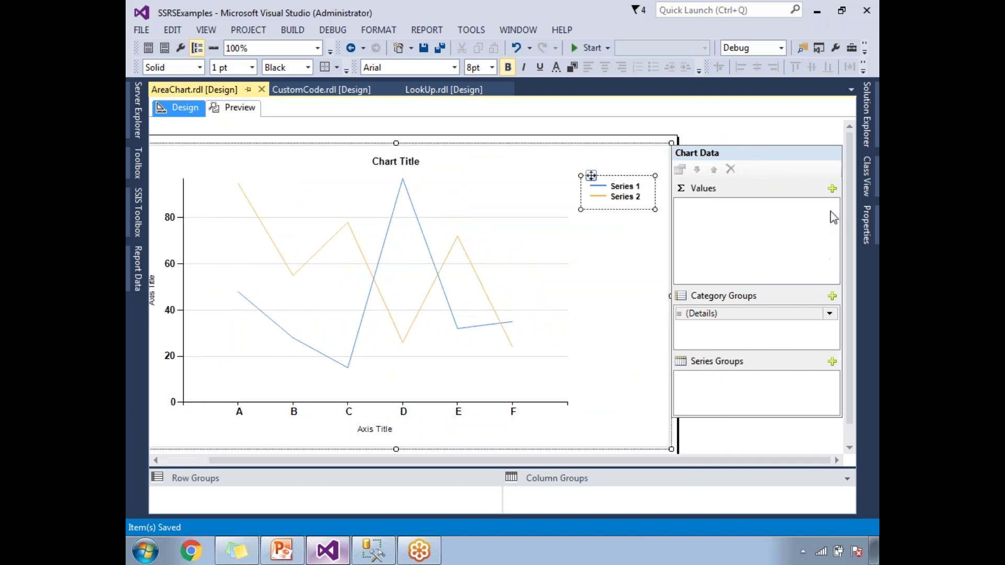
{"action": "left_click", "coordinate": [833, 192]}
{"action": "left_click", "coordinate": [816, 254]}
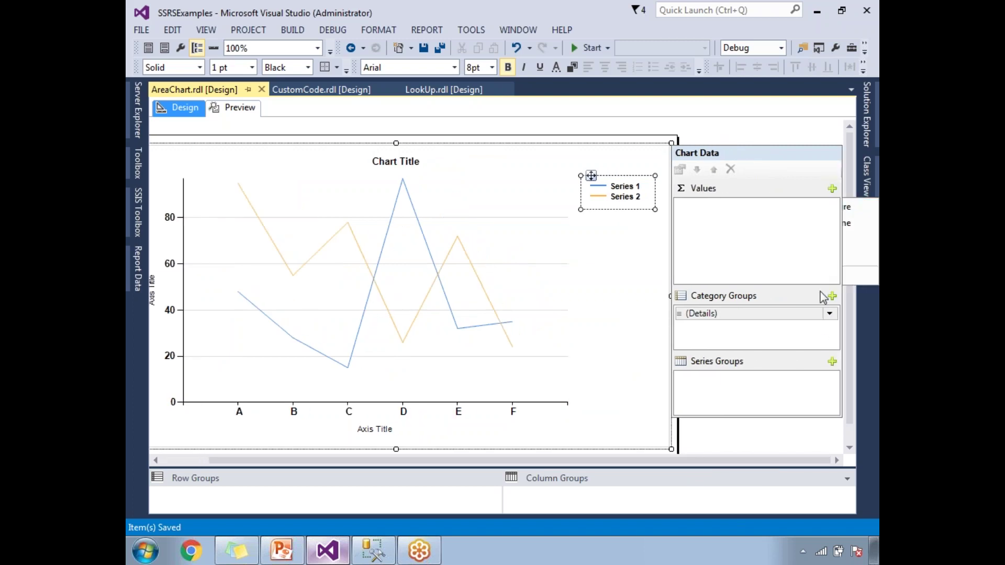
Group the chart categories by CountryName and split the series by CountryName.
{"action": "left_click_drag", "start_coordinate": [683, 464], "coordinate": [727, 464]}
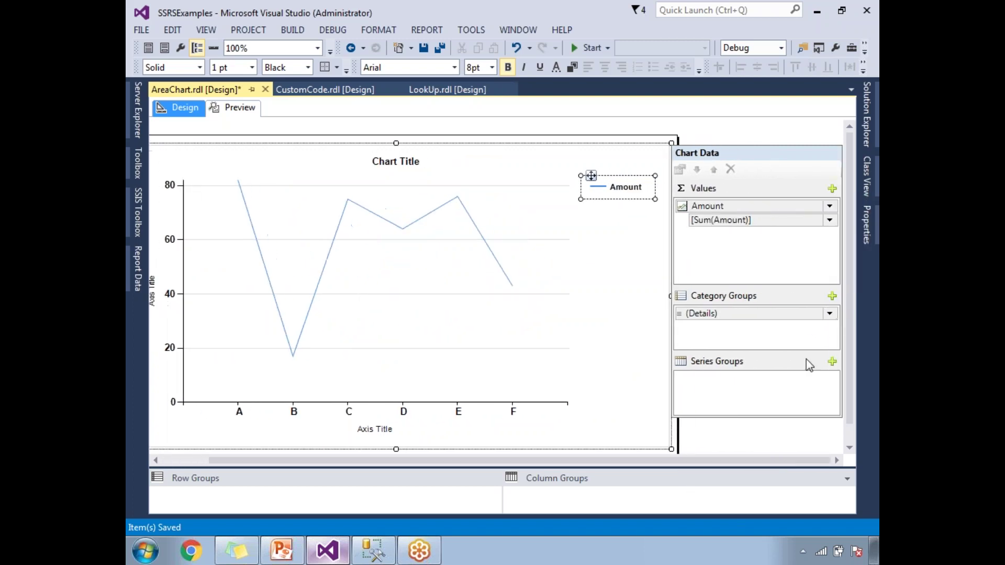
{"action": "left_click", "coordinate": [836, 301]}
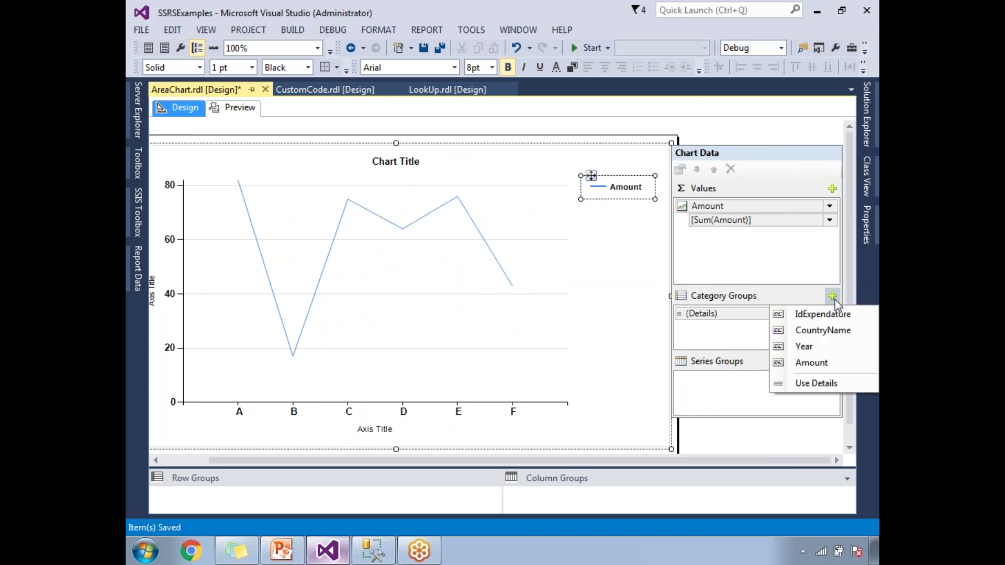
{"action": "left_click", "coordinate": [815, 332]}
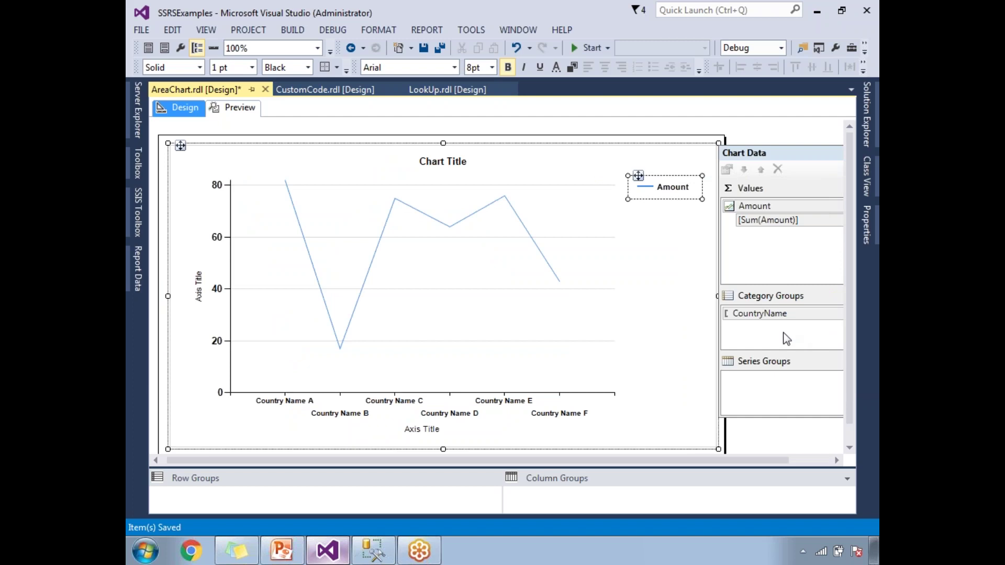
{"action": "left_click_drag", "start_coordinate": [709, 464], "coordinate": [809, 465]}
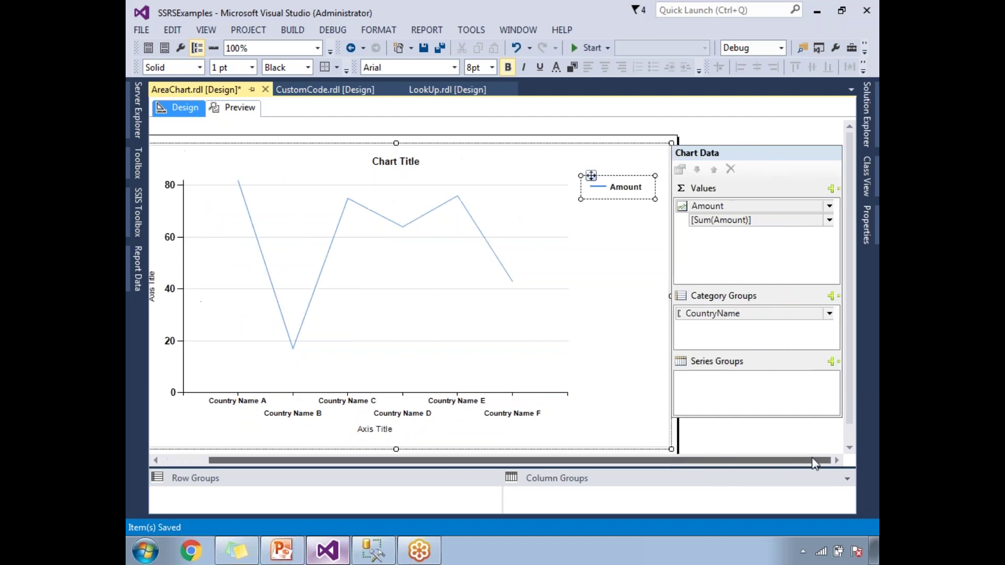
{"action": "left_click", "coordinate": [833, 362]}
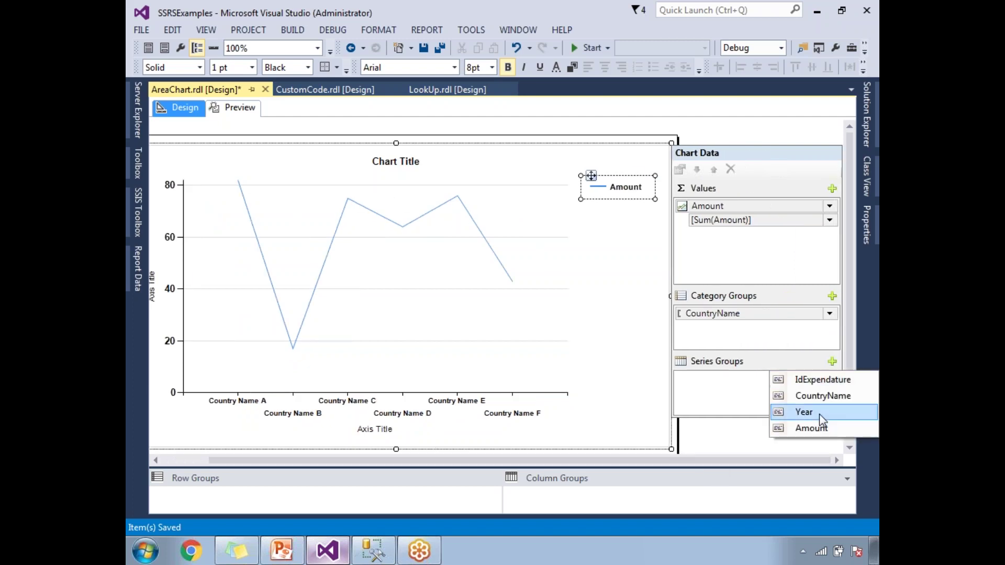
{"action": "left_click", "coordinate": [822, 398]}
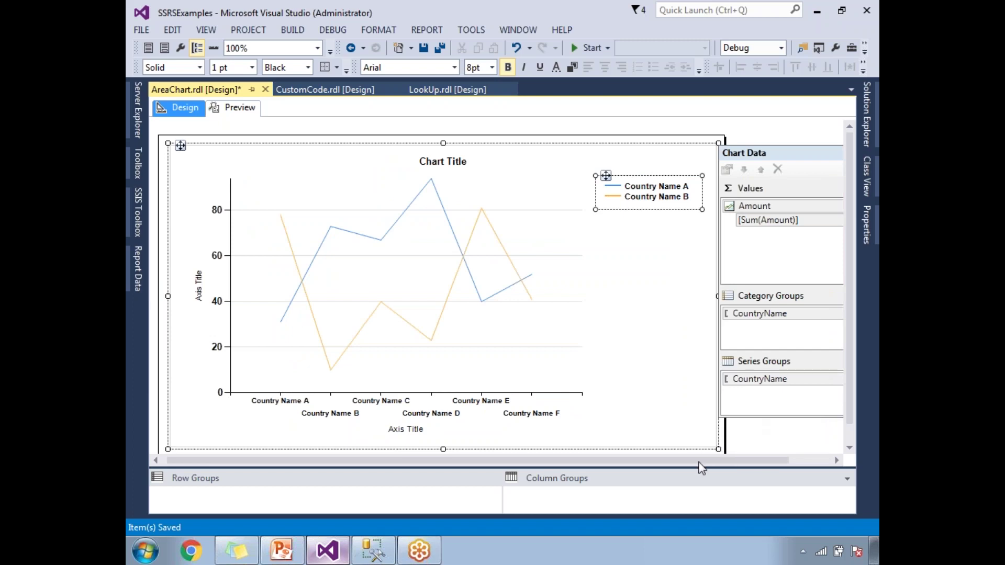
Add Year as a second category group and save the report.
{"action": "left_click_drag", "start_coordinate": [701, 462], "coordinate": [744, 462]}
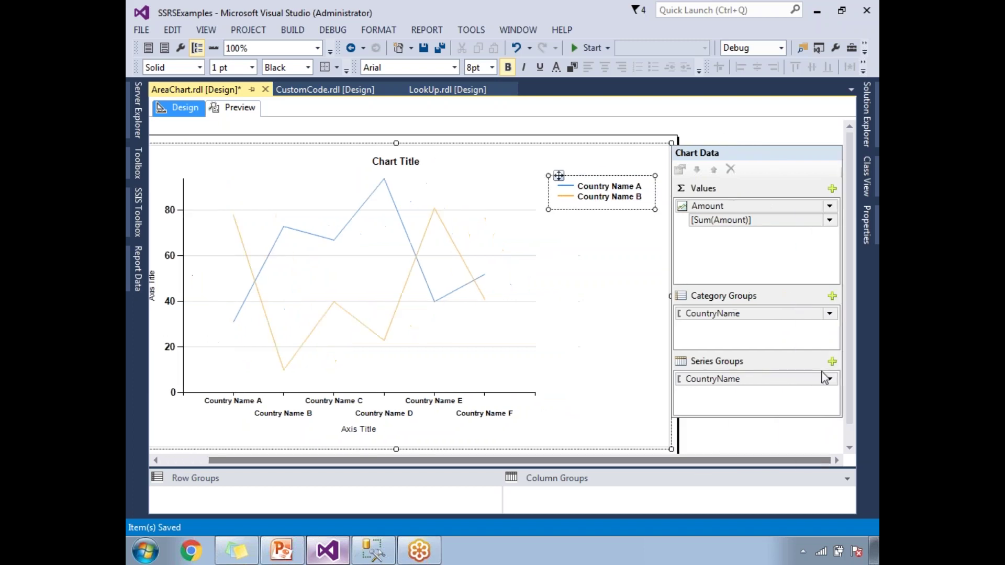
{"action": "left_click", "coordinate": [833, 297]}
{"action": "left_click", "coordinate": [814, 350]}
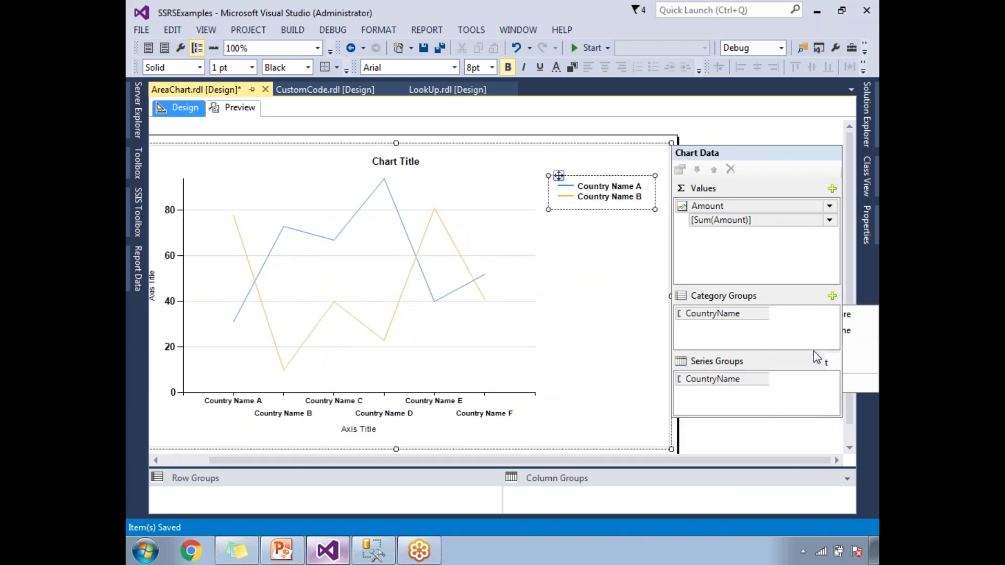
{"action": "left_click", "coordinate": [667, 391]}
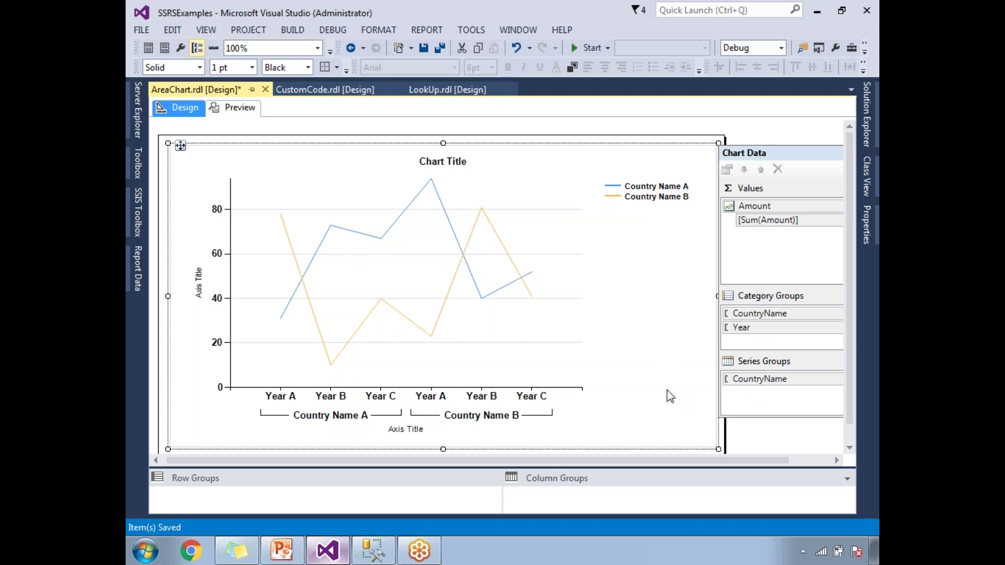
{"action": "key", "text": "ctrl+s"}
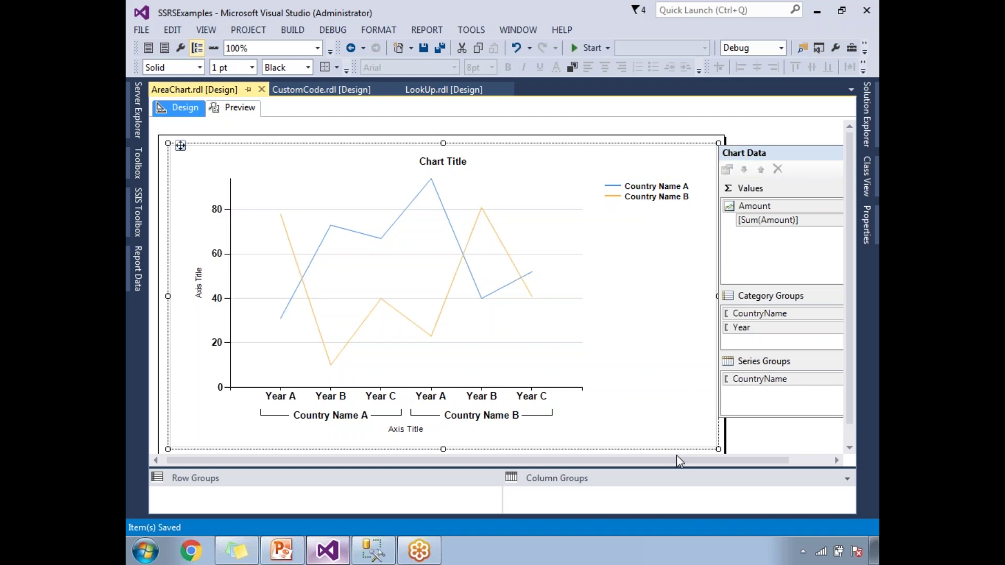
Delete both the Year and CountryName category groups from the chart data.
{"action": "left_click_drag", "start_coordinate": [676, 460], "coordinate": [718, 460]}
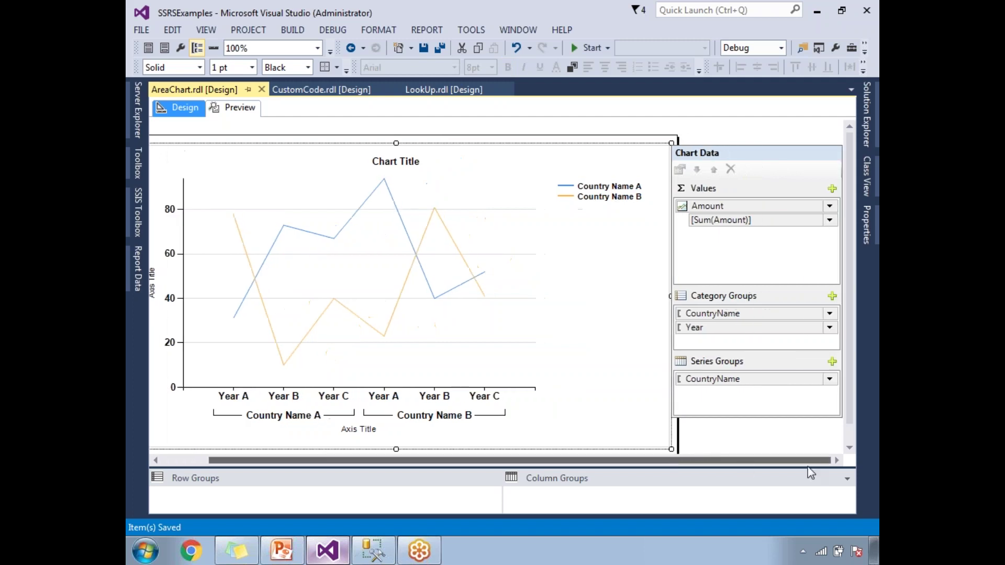
{"action": "left_click", "coordinate": [832, 327]}
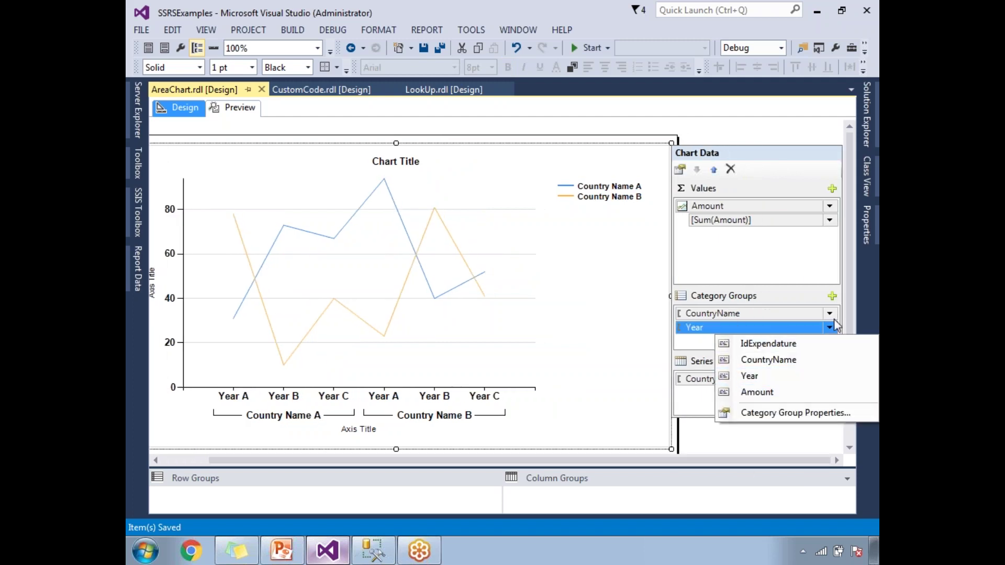
{"action": "right_click", "coordinate": [815, 328]}
{"action": "left_click", "coordinate": [792, 338]}
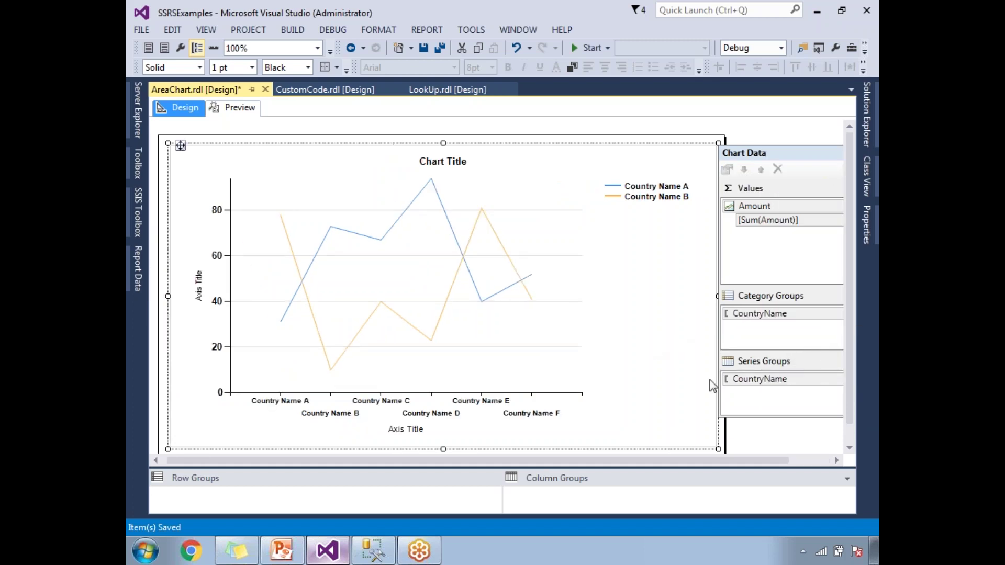
{"action": "left_click", "coordinate": [837, 460]}
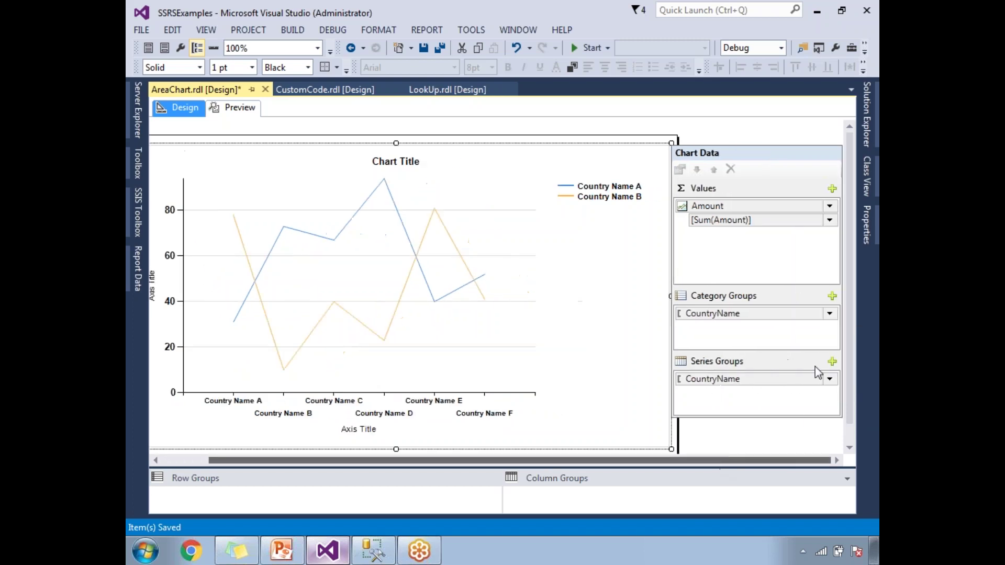
{"action": "right_click", "coordinate": [810, 379]}
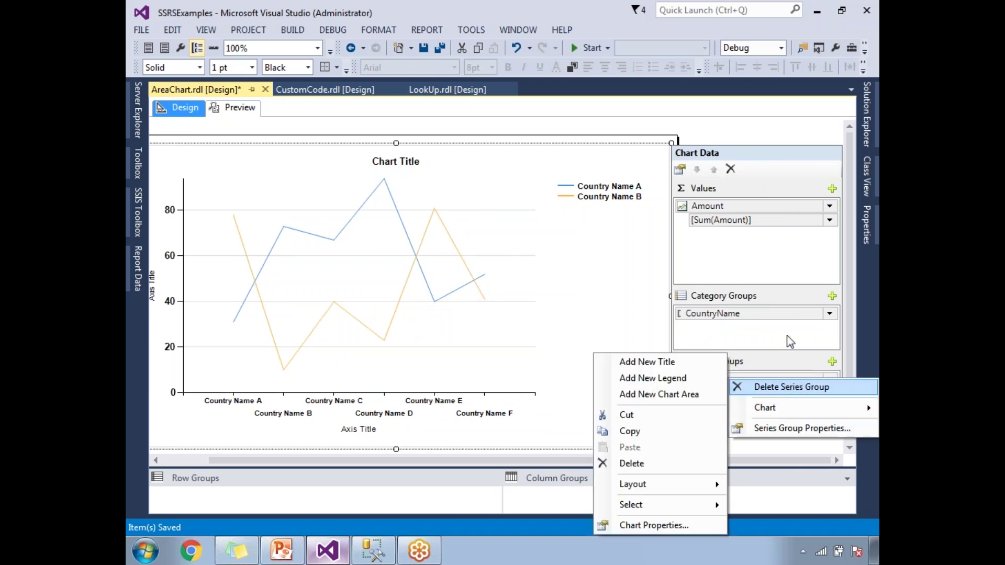
{"action": "left_click", "coordinate": [797, 315]}
{"action": "right_click", "coordinate": [797, 315]}
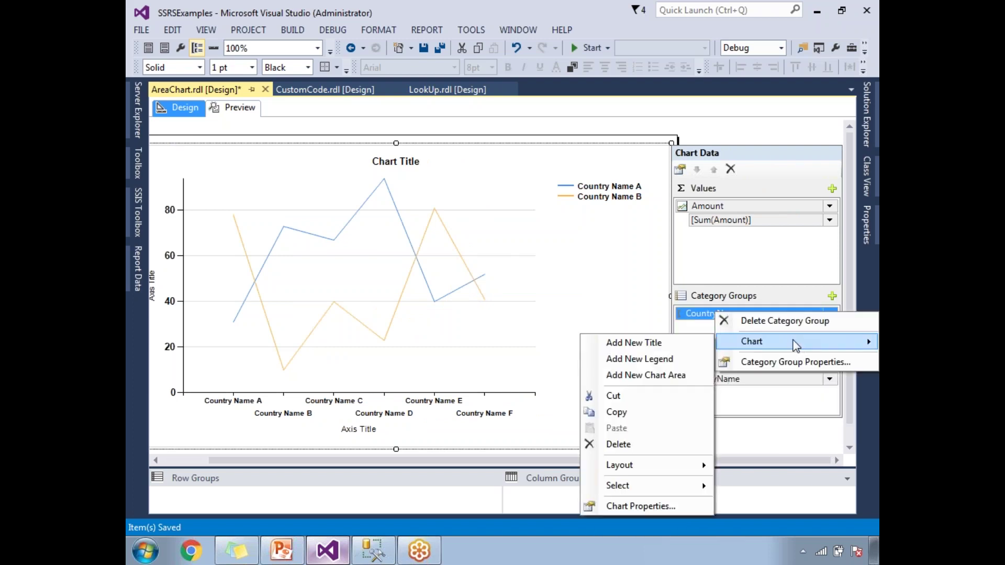
{"action": "left_click", "coordinate": [785, 321]}
Add Year back as the only category group and save AreaChart.rdl.
{"action": "left_click_drag", "start_coordinate": [749, 460], "coordinate": [793, 460]}
{"action": "left_click", "coordinate": [833, 296]}
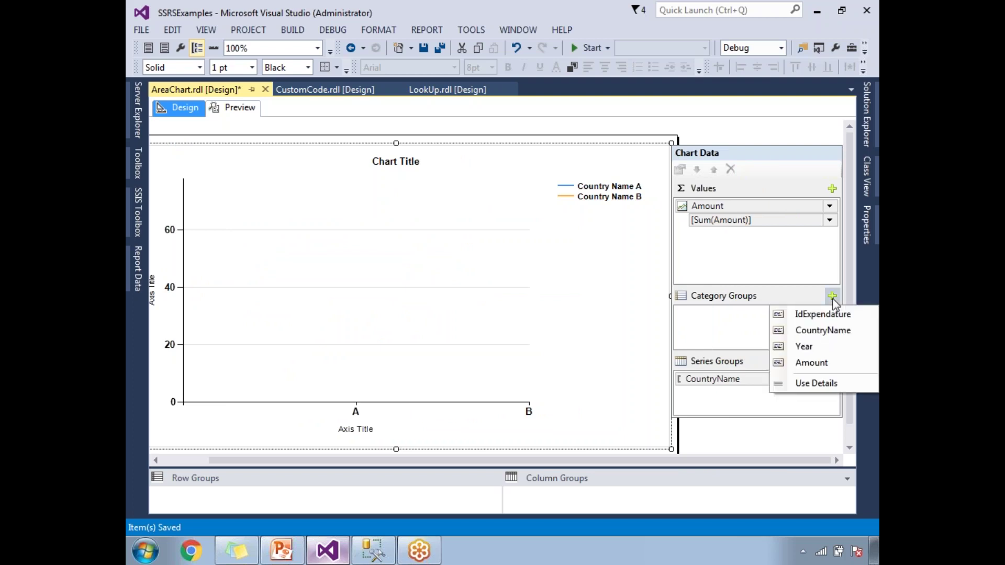
{"action": "left_click", "coordinate": [812, 347]}
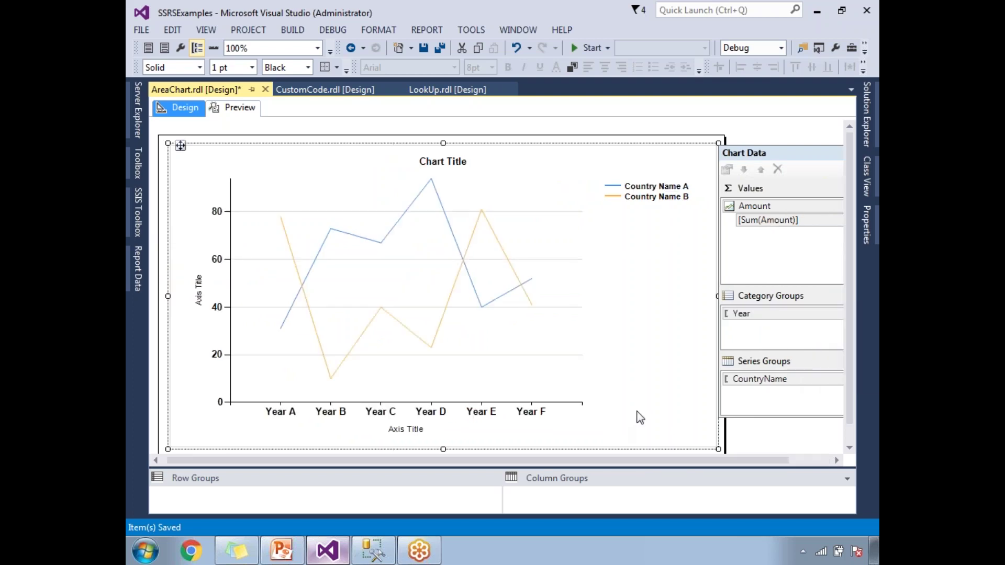
{"action": "key", "text": "ctrl+s"}
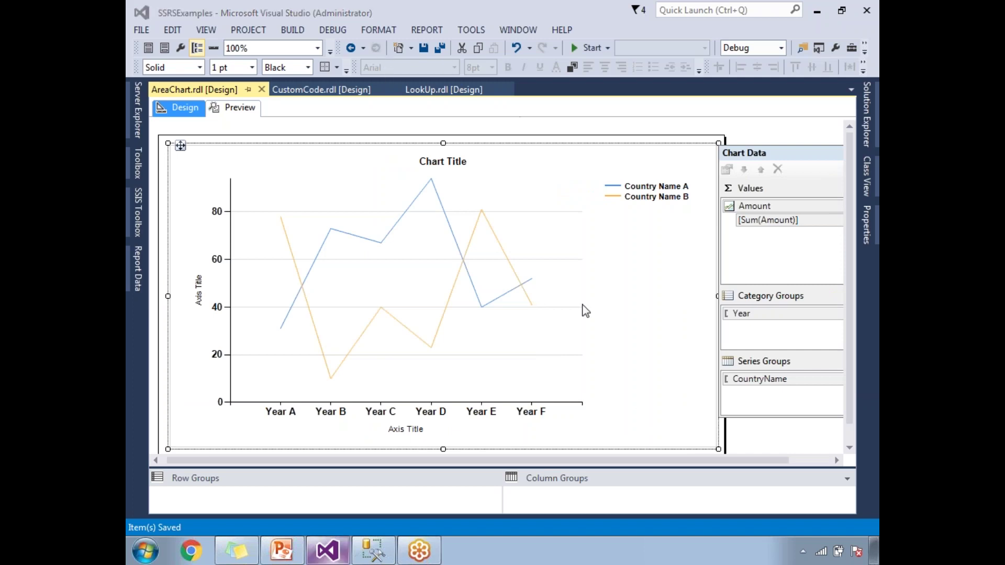
{"action": "left_click", "coordinate": [501, 127]}
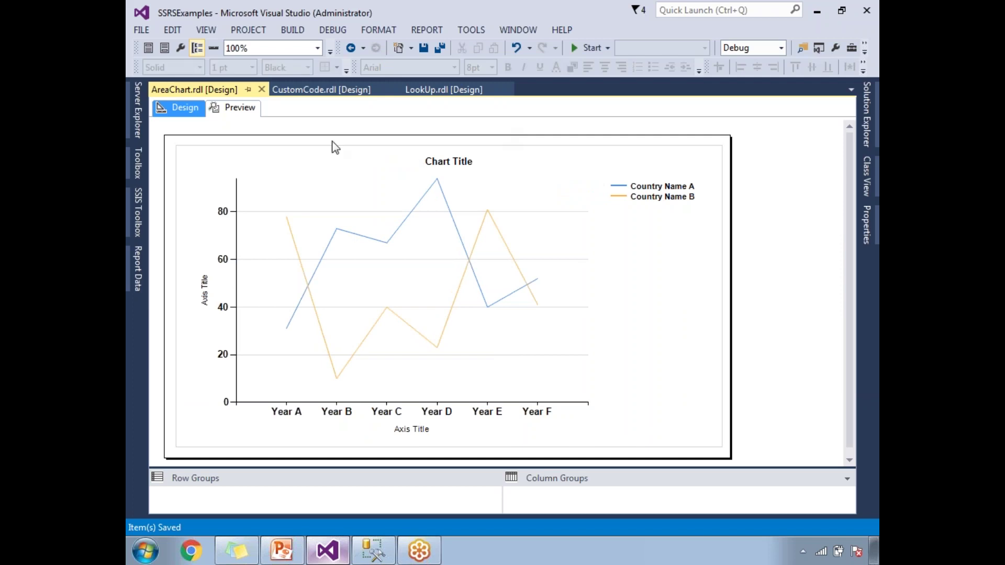
{"action": "left_click", "coordinate": [236, 110]}
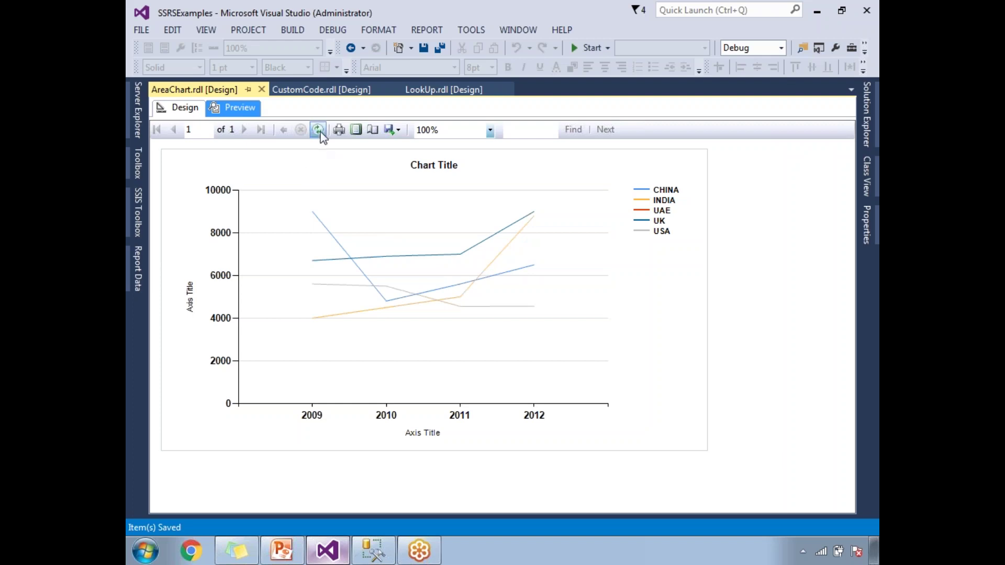
{"action": "left_click", "coordinate": [318, 129]}
{"action": "left_click", "coordinate": [177, 108]}
Check the Chart Area and axis title properties, then preview five country lines over 2009–2012.
{"action": "left_click", "coordinate": [230, 221]}
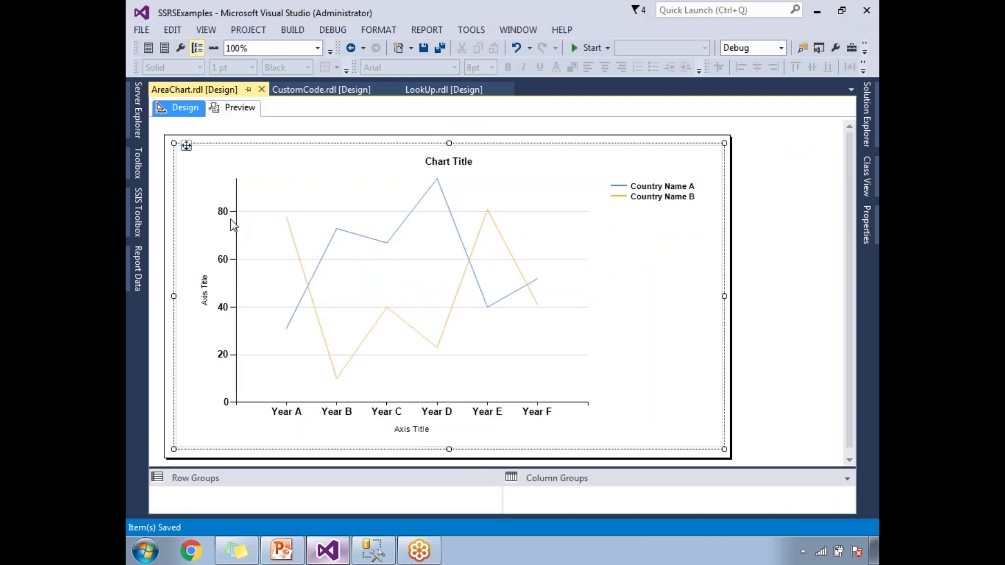
{"action": "left_click", "coordinate": [467, 256]}
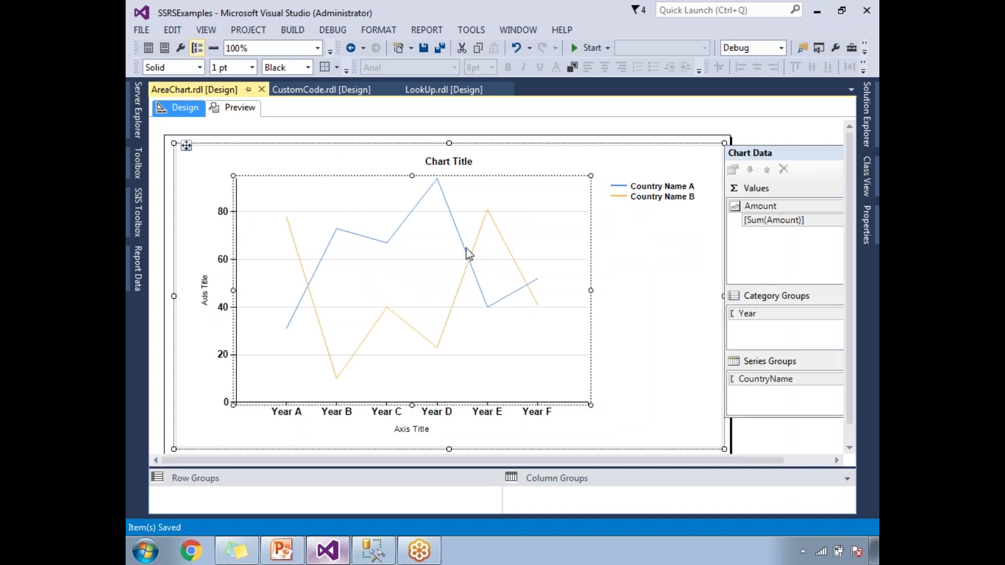
{"action": "key", "text": "F4"}
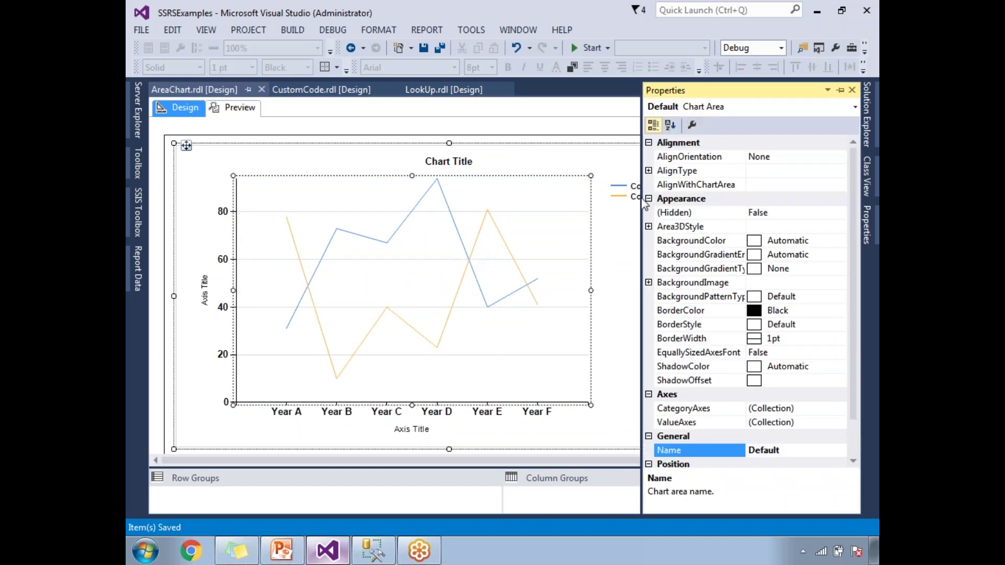
{"action": "left_click", "coordinate": [589, 435]}
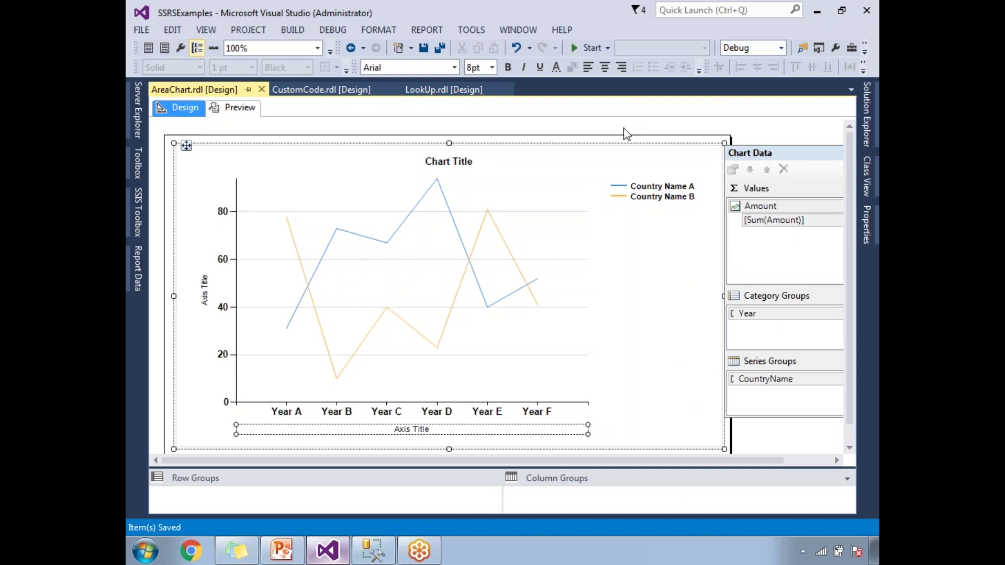
{"action": "left_click", "coordinate": [344, 119]}
{"action": "left_click", "coordinate": [249, 108]}
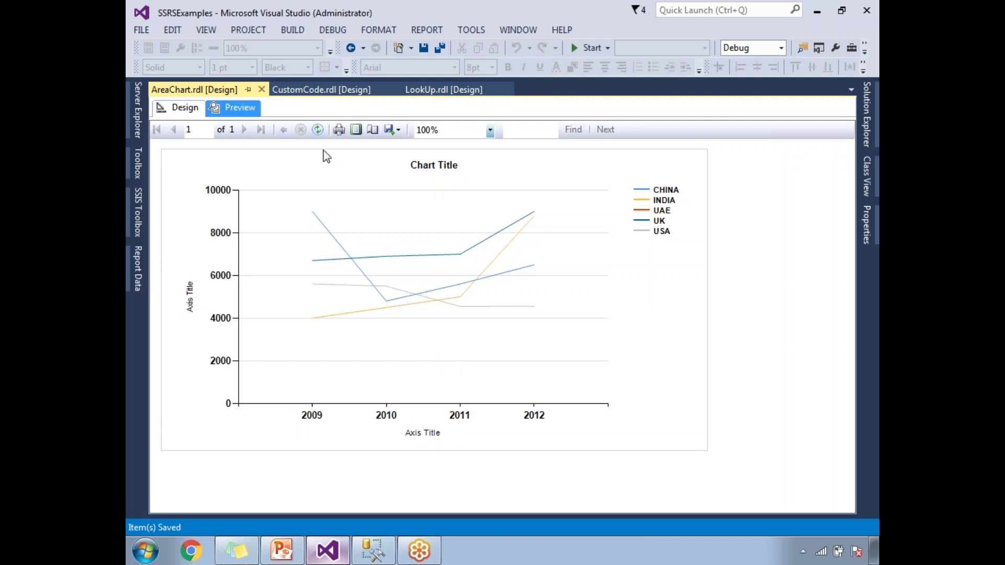
In design view, replace the chart's 'Chart Title' text with 'Example Report'.
{"action": "left_click", "coordinate": [178, 108]}
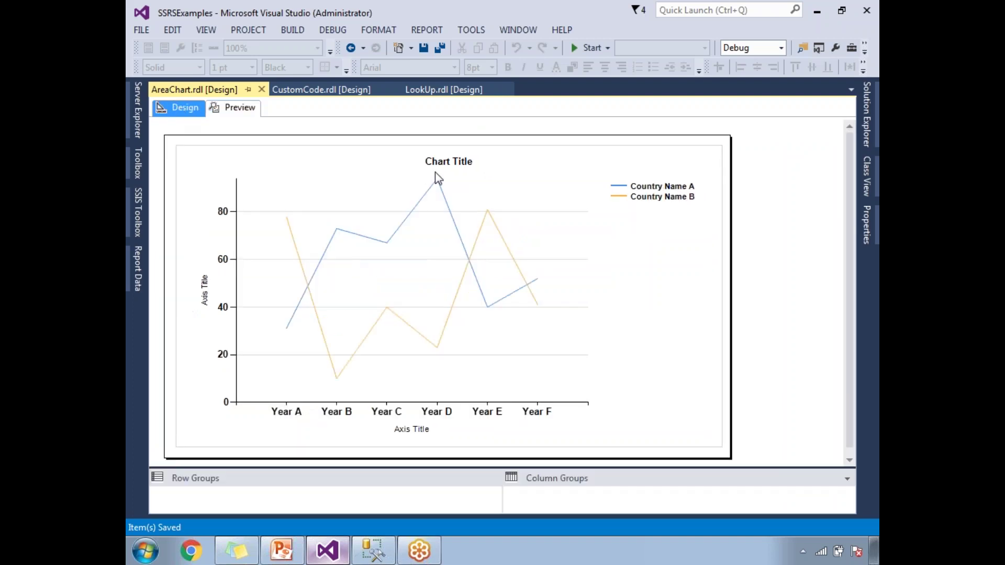
{"action": "left_click", "coordinate": [444, 166]}
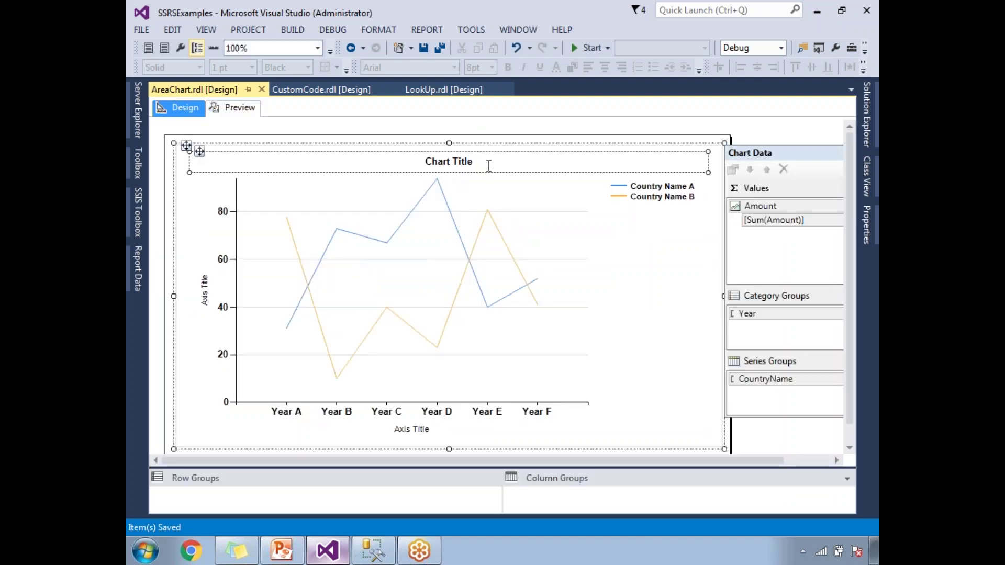
{"action": "left_click_drag", "start_coordinate": [489, 164], "coordinate": [425, 160]}
{"action": "type", "text": "Exam"}
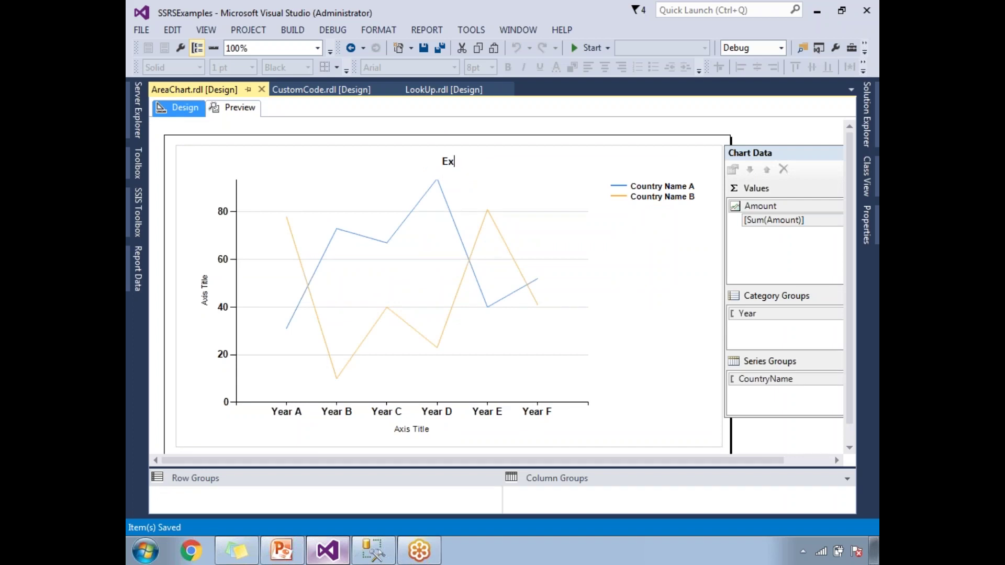
{"action": "key", "text": "Home"}
{"action": "type", "text": "le"}
{"action": "key", "text": "BackSpace"}
{"action": "key", "text": "BackSpace"}
{"action": "key", "text": "BackSpace"}
{"action": "type", "text": "ple Report"}
{"action": "left_click", "coordinate": [178, 400]}
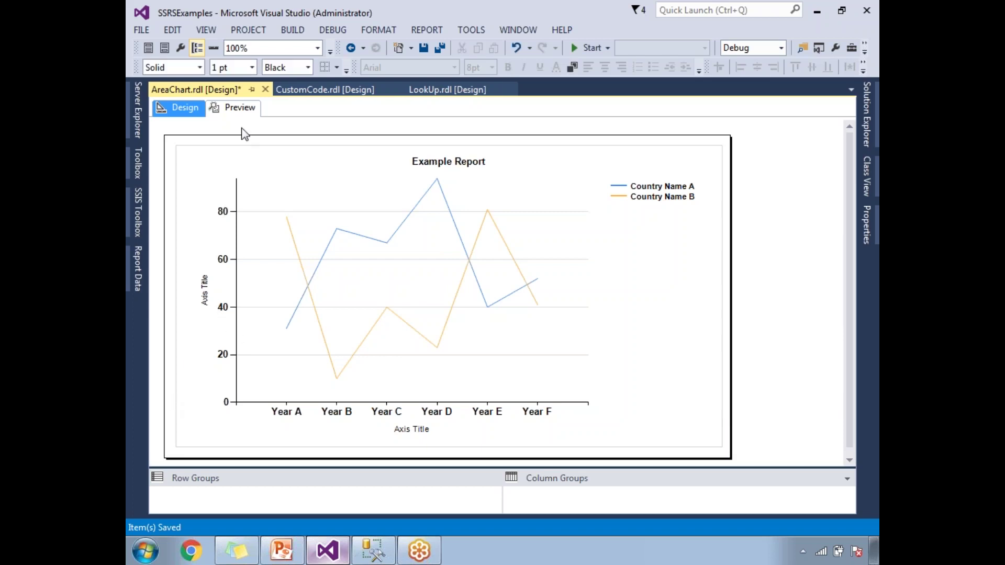
Preview the 'Example Report' chart and browse the export format list without exporting.
{"action": "left_click", "coordinate": [234, 107]}
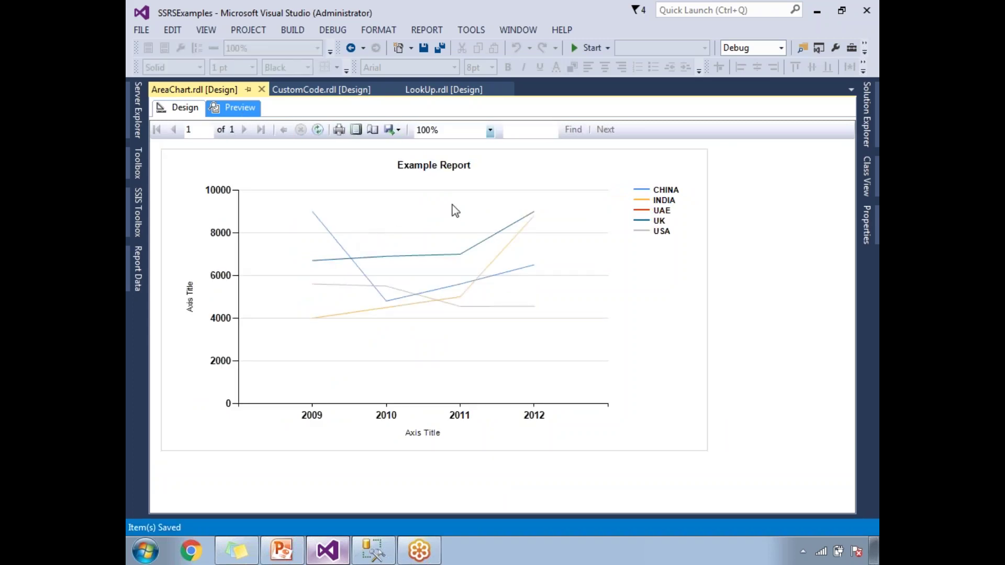
{"action": "left_click", "coordinate": [397, 131]}
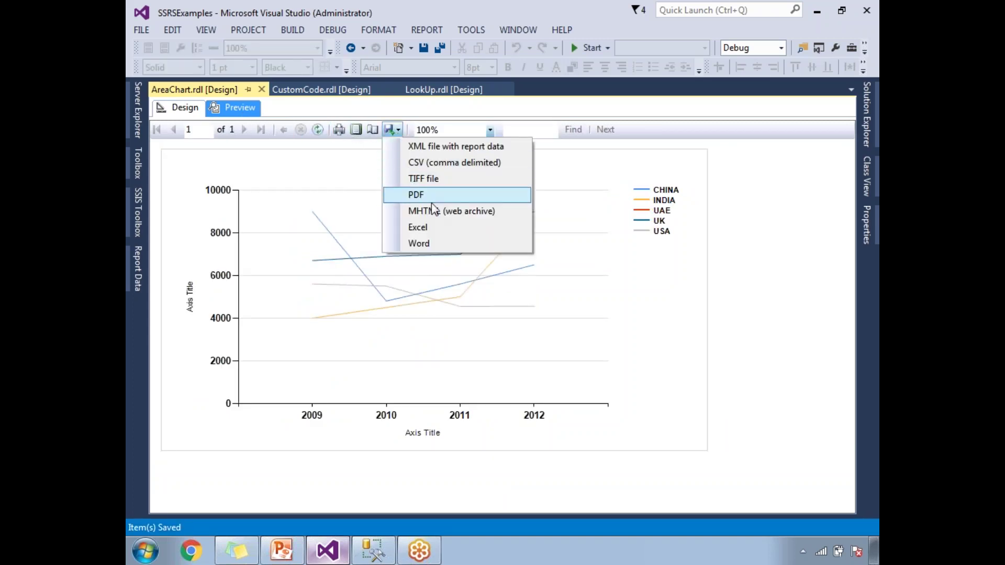
{"action": "left_click", "coordinate": [331, 190]}
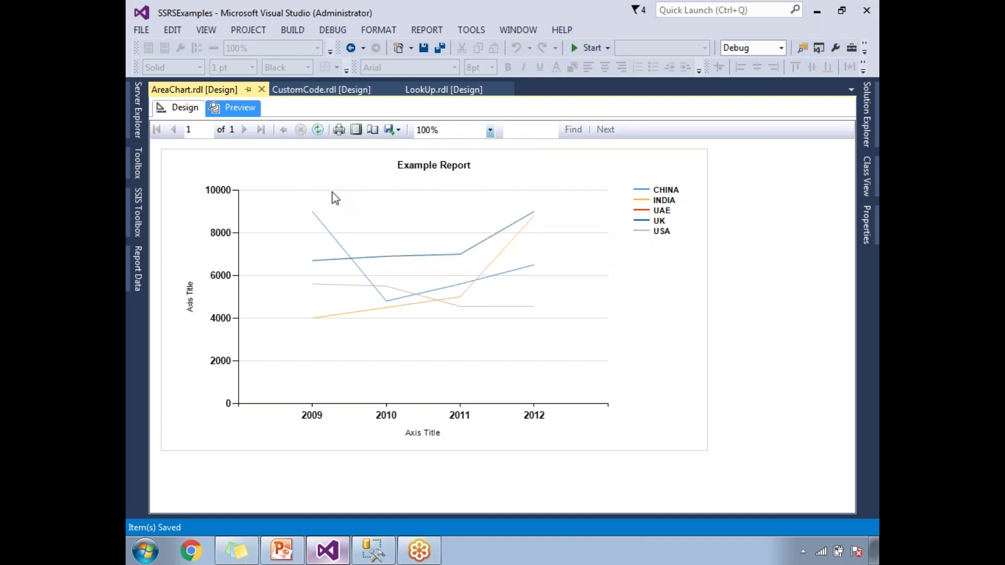